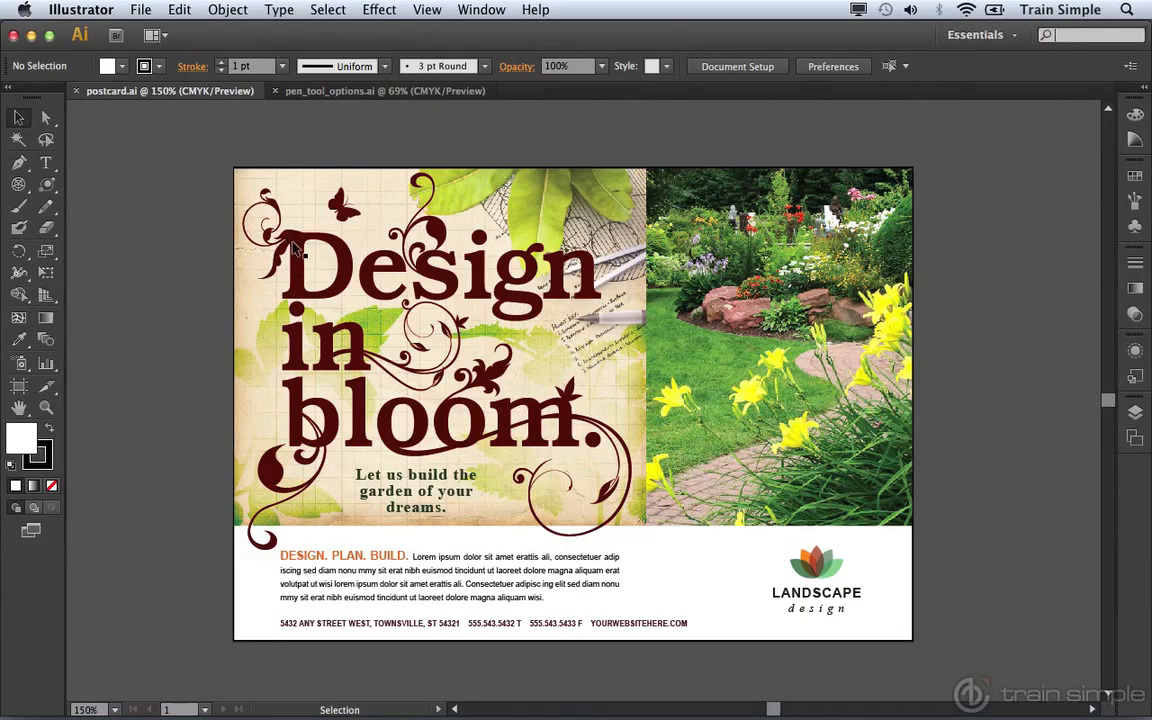
# Switch to pen_tool_options.ai, tear off the Pen tool group, and place it in the artboard's empty area above the D
pyautogui.click(328, 92)
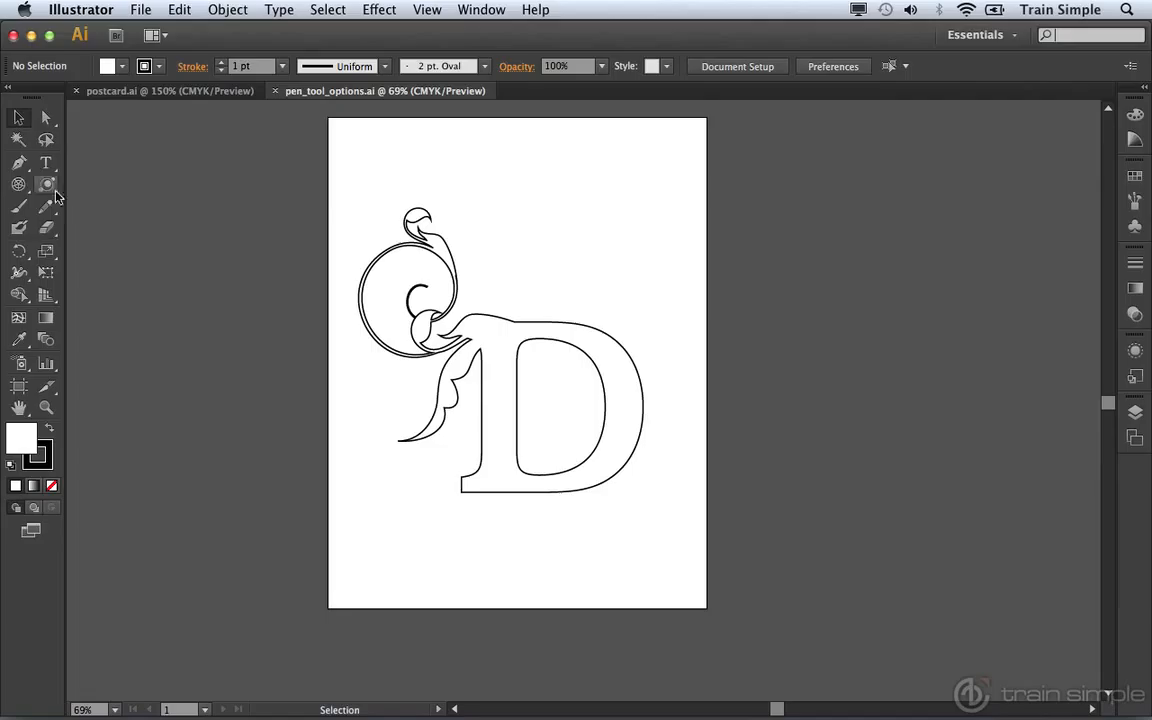
pyautogui.click(22, 166)
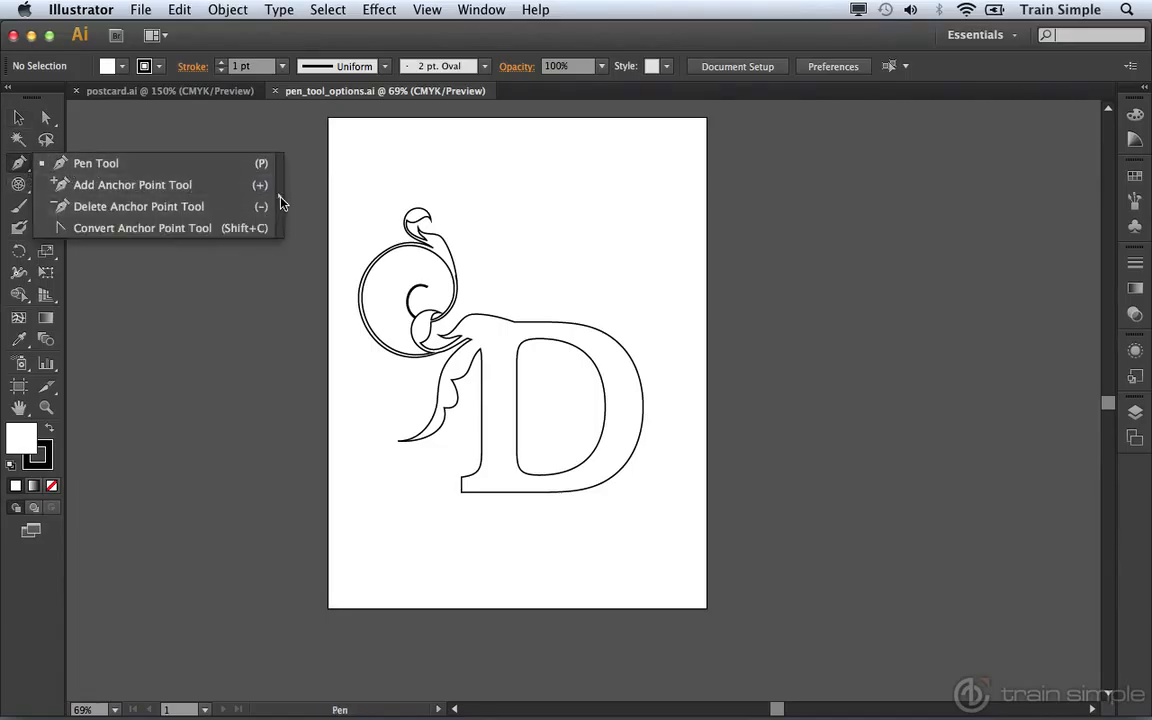
pyautogui.click(281, 203)
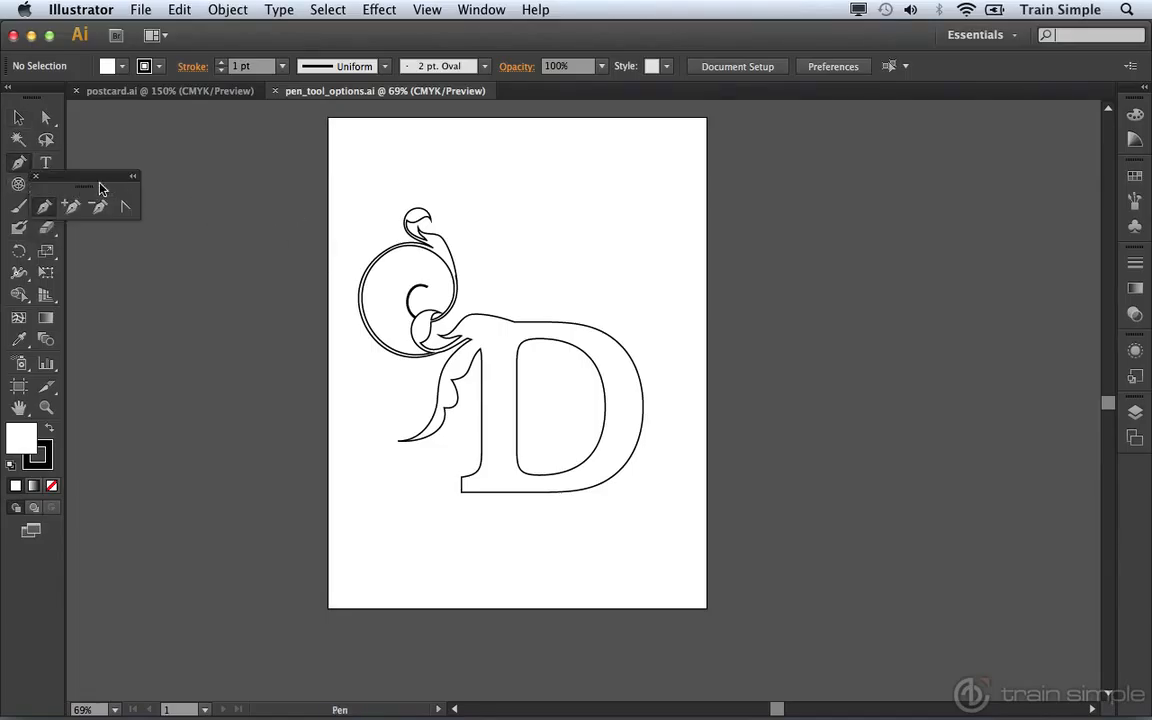
pyautogui.moveTo(101, 187); pyautogui.dragTo(646, 217)
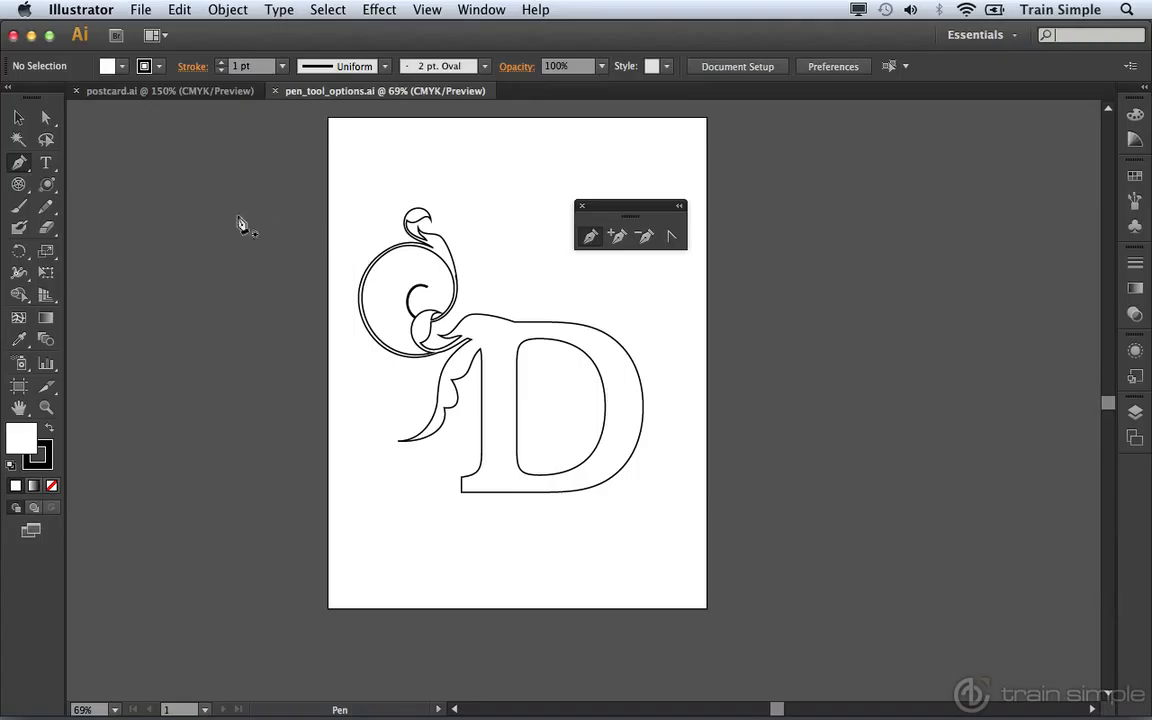
# Select the D's outer path with Direct Selection to examine its anchor points, and clear the selection
pyautogui.click(45, 117)
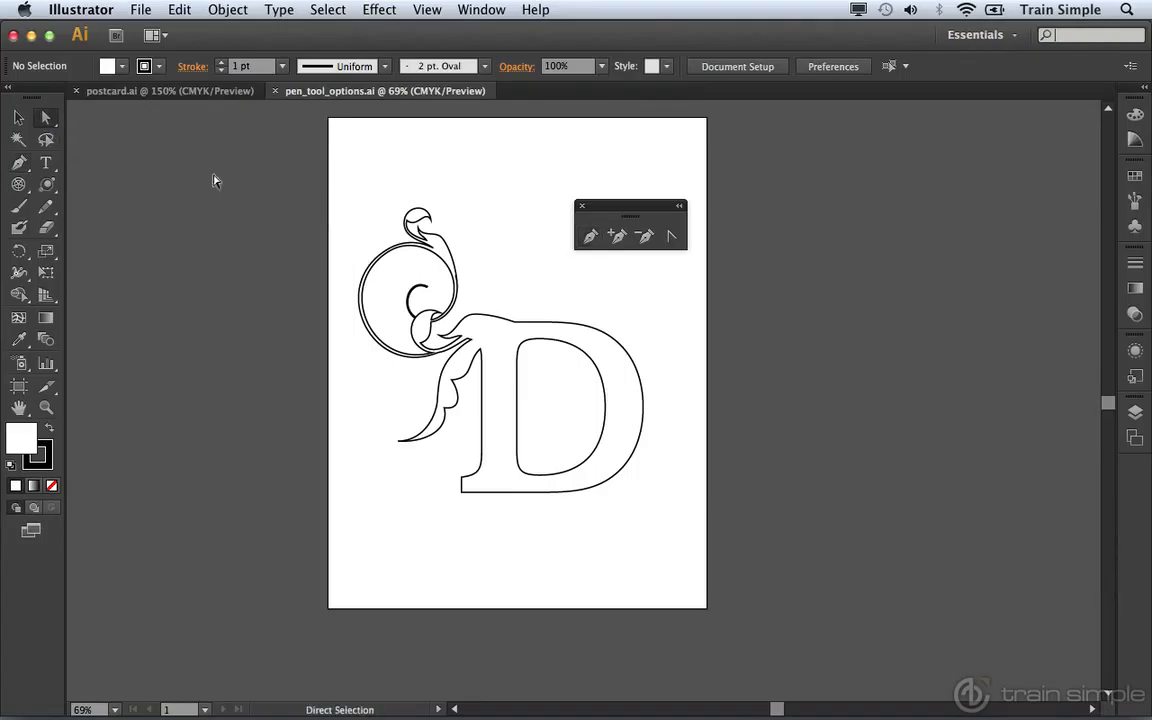
pyautogui.click(524, 327)
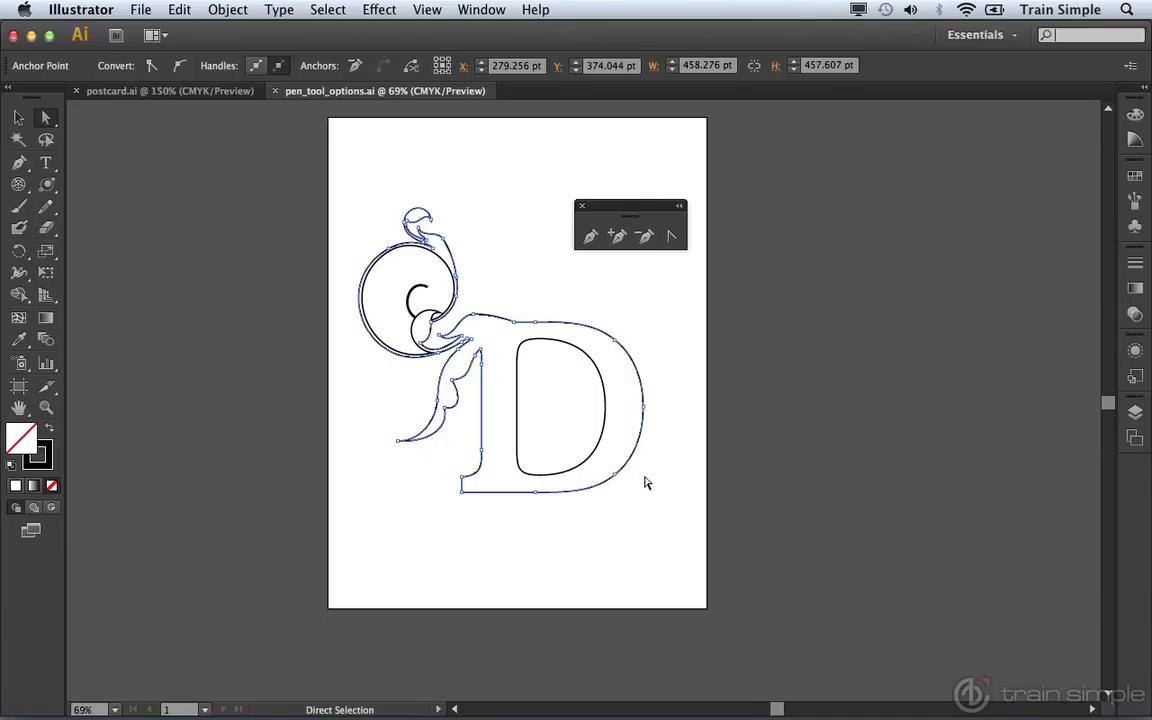
pyautogui.click(650, 332)
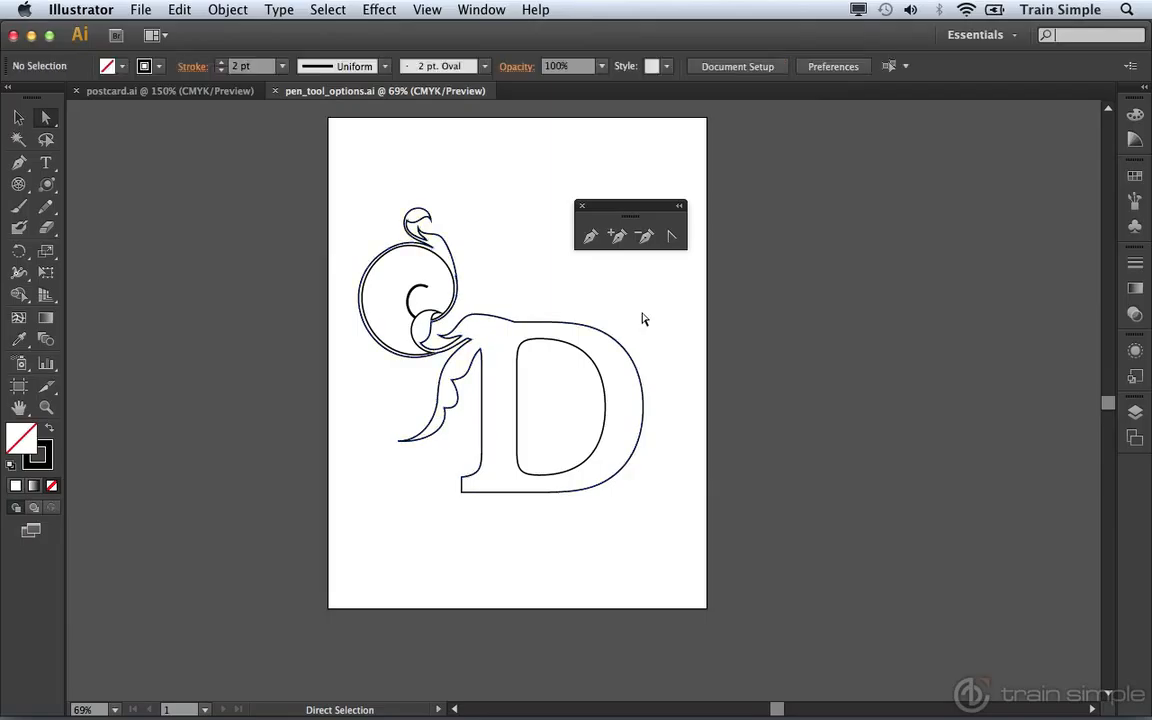
# Review the Selection & Anchor Display preferences, comparing the first and third anchor display styles, and close them without saving
pyautogui.click(821, 67)
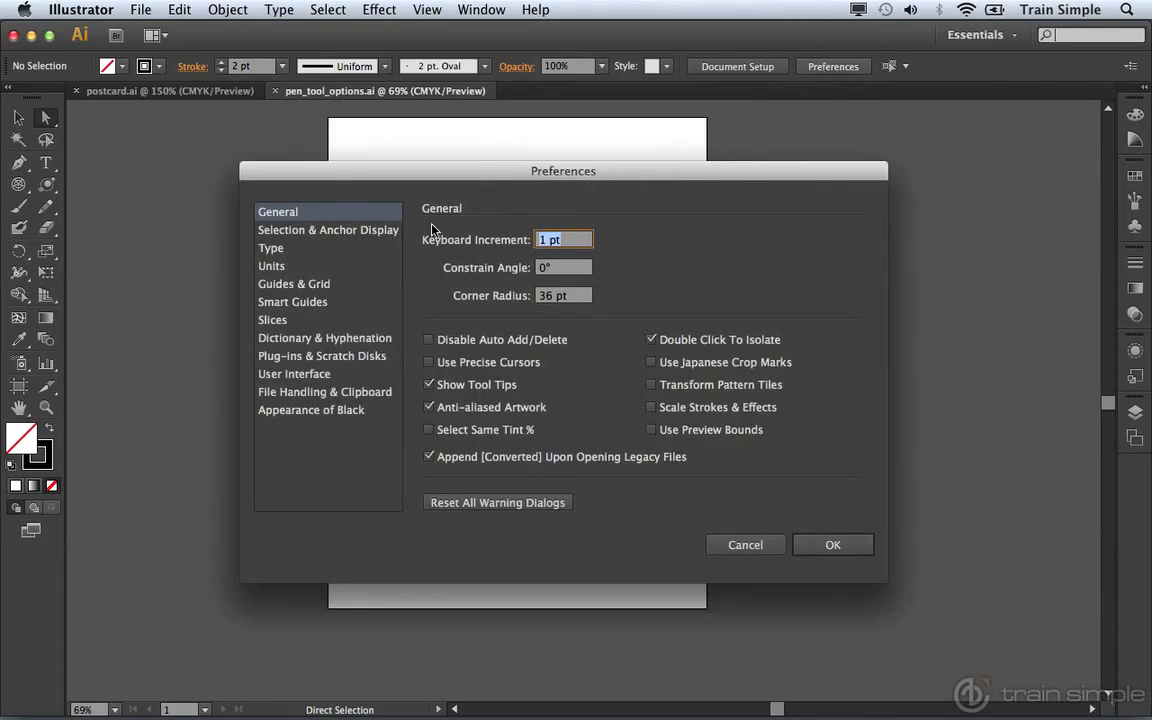
pyautogui.click(358, 234)
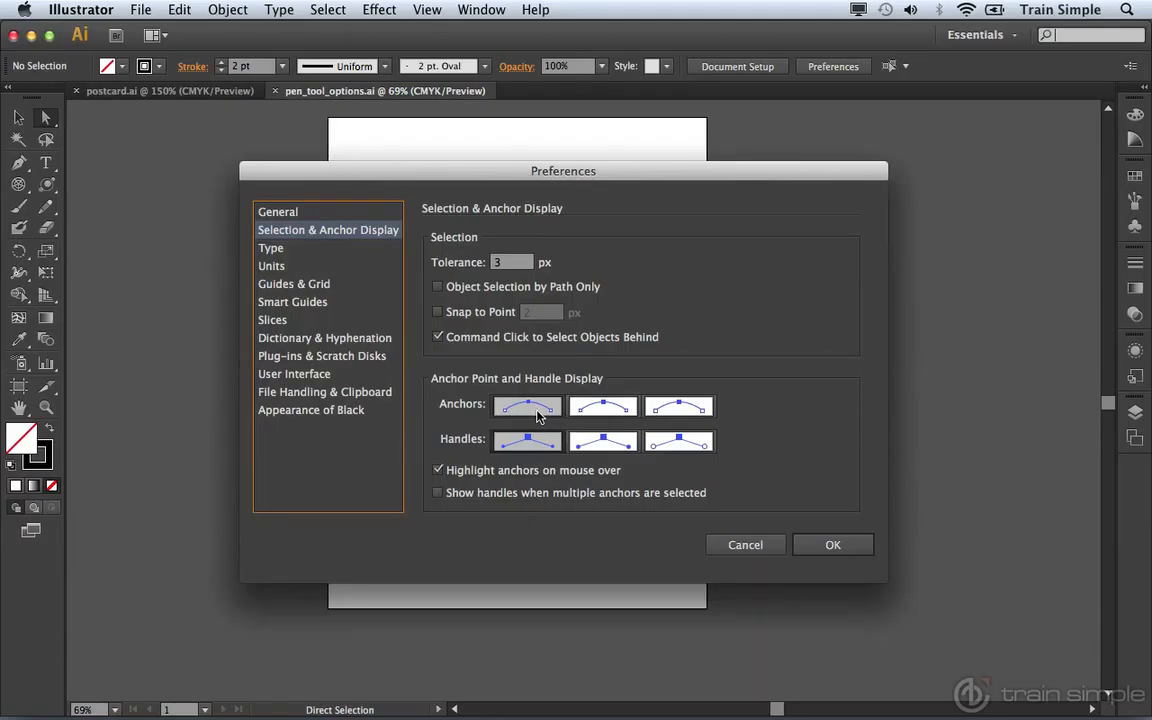
pyautogui.click(677, 406)
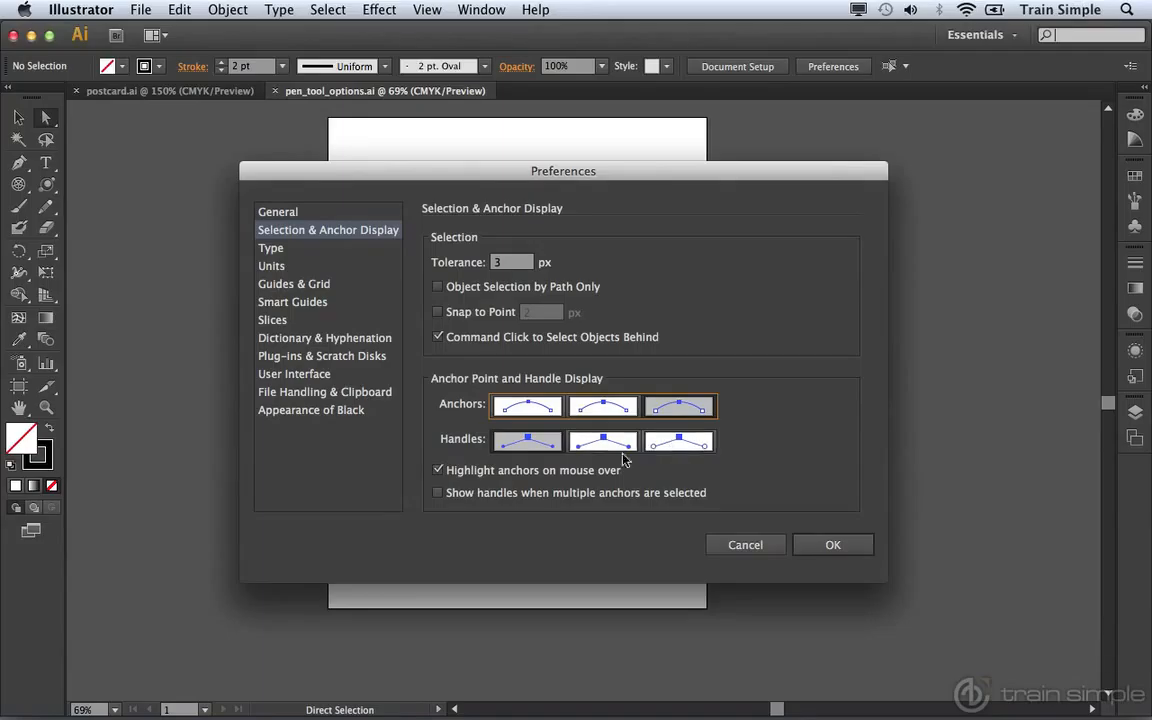
pyautogui.click(541, 414)
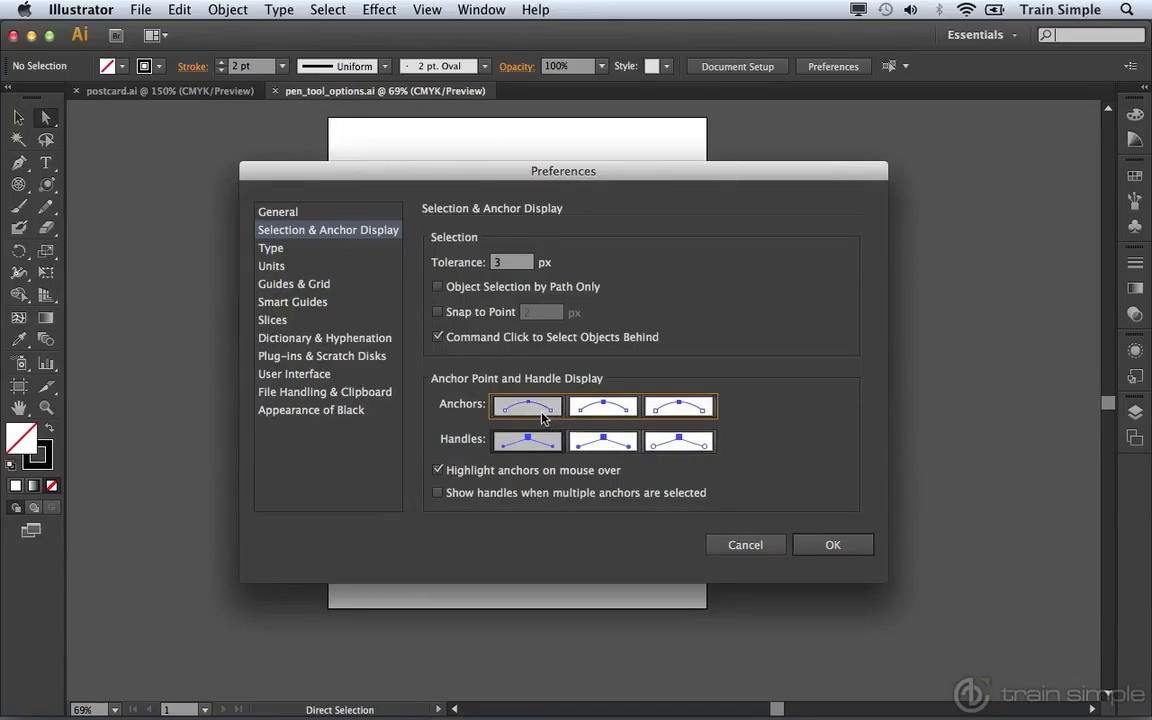
pyautogui.click(667, 405)
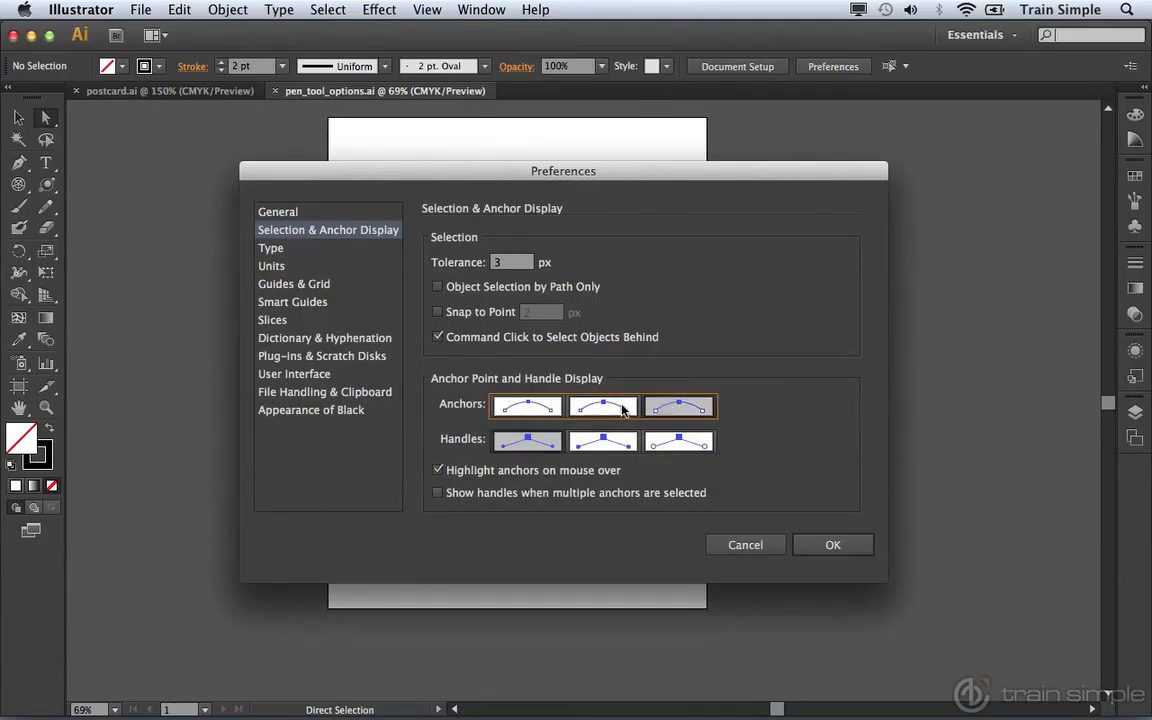
pyautogui.click(545, 407)
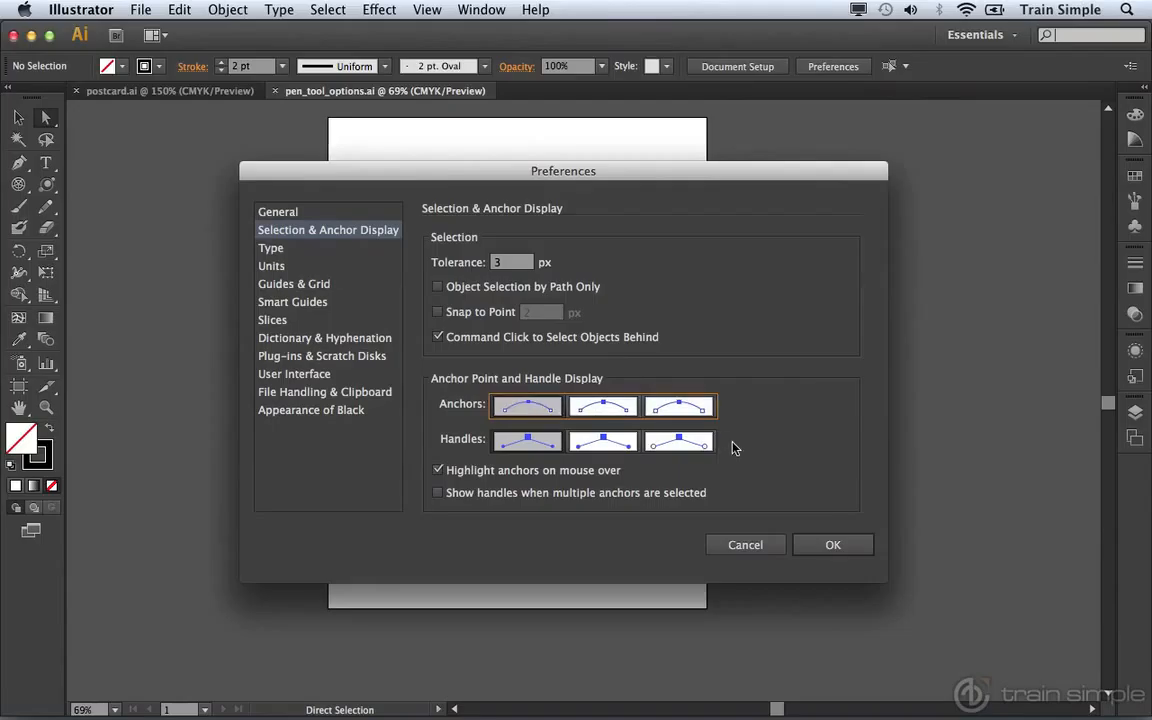
pyautogui.click(772, 546)
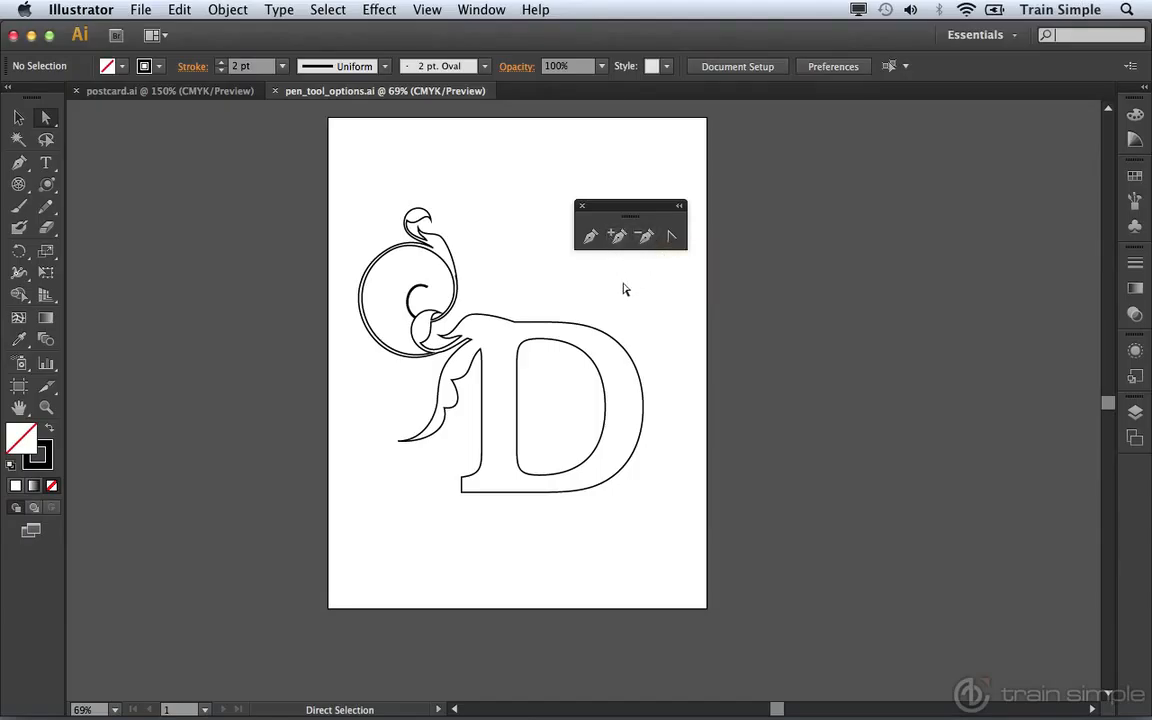
# Add three anchor points along the left edge of the D's stem and nudge the middle one left to X 231.374 pt
pyautogui.click(483, 398)
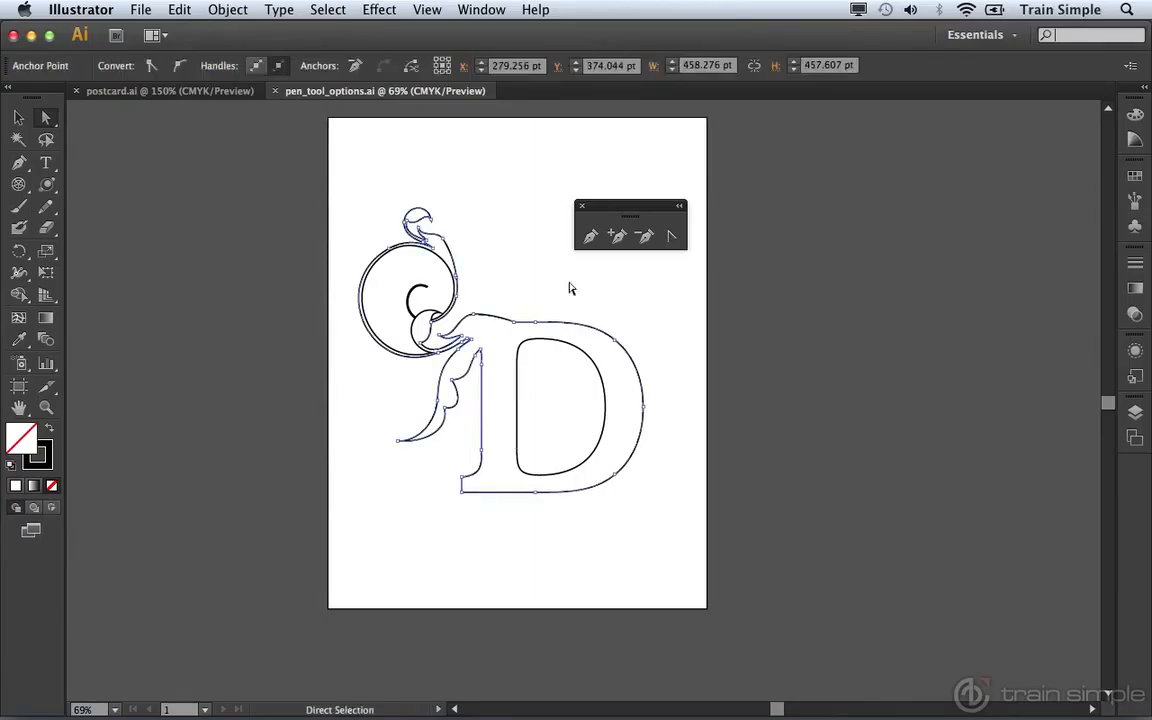
pyautogui.click(590, 236)
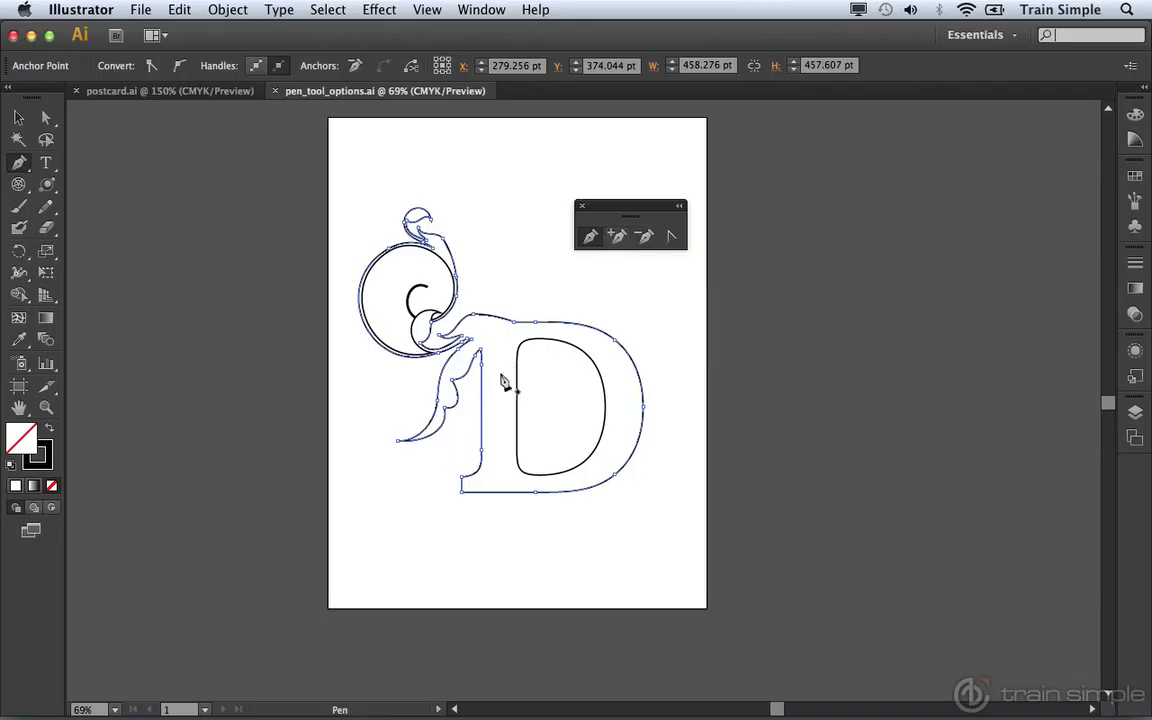
pyautogui.press('+')
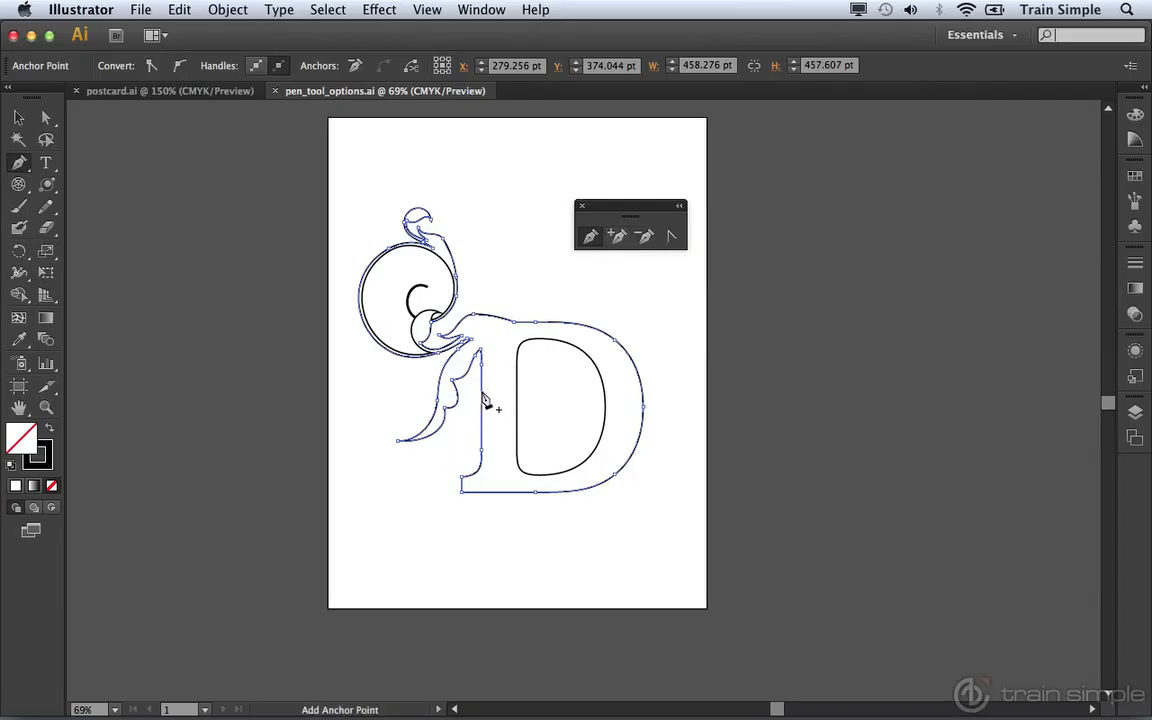
pyautogui.click(483, 399)
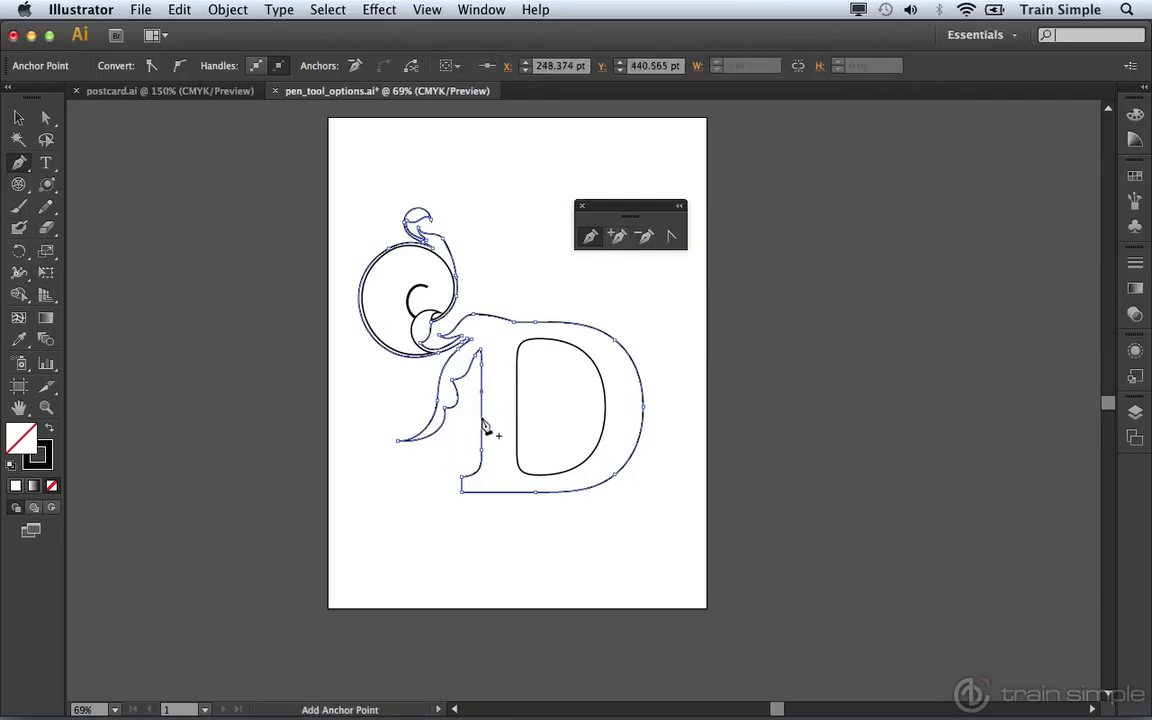
pyautogui.click(482, 427)
pyautogui.click(482, 410)
pyautogui.click(483, 415)
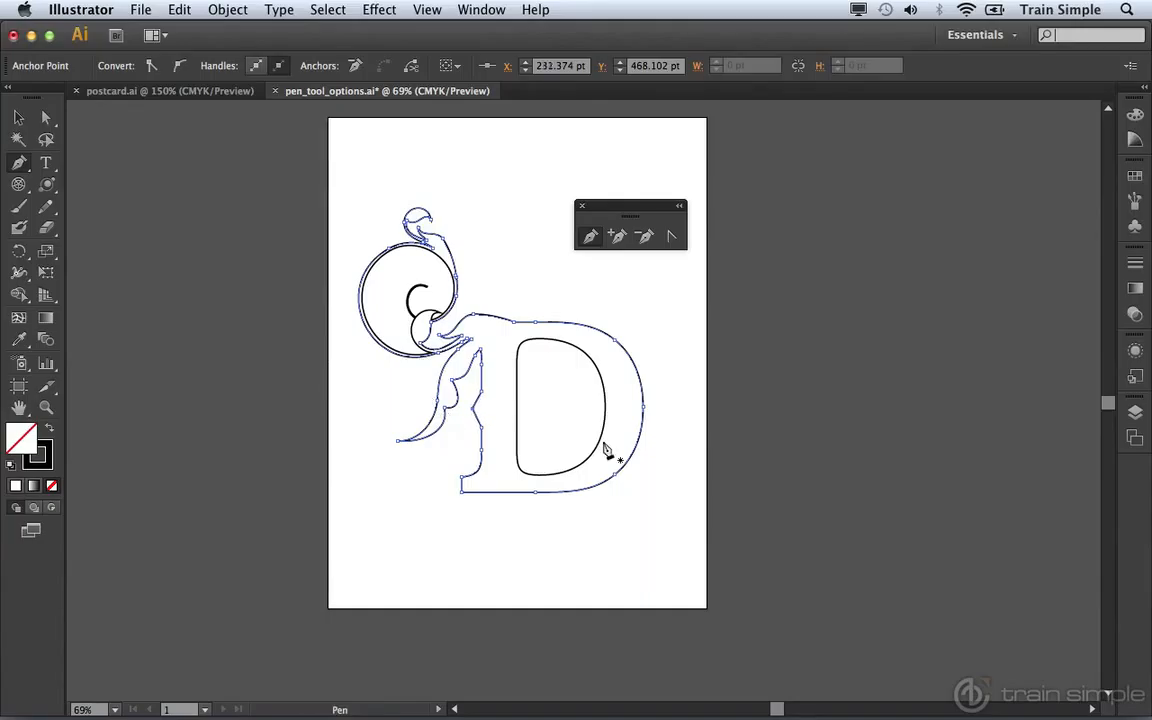
pyautogui.press('Left')
pyautogui.press('Right')
pyautogui.press('Right')
# Try removing the stem notch's middle anchor point with the Pen tool, undoing each removal
pyautogui.click(473, 418)
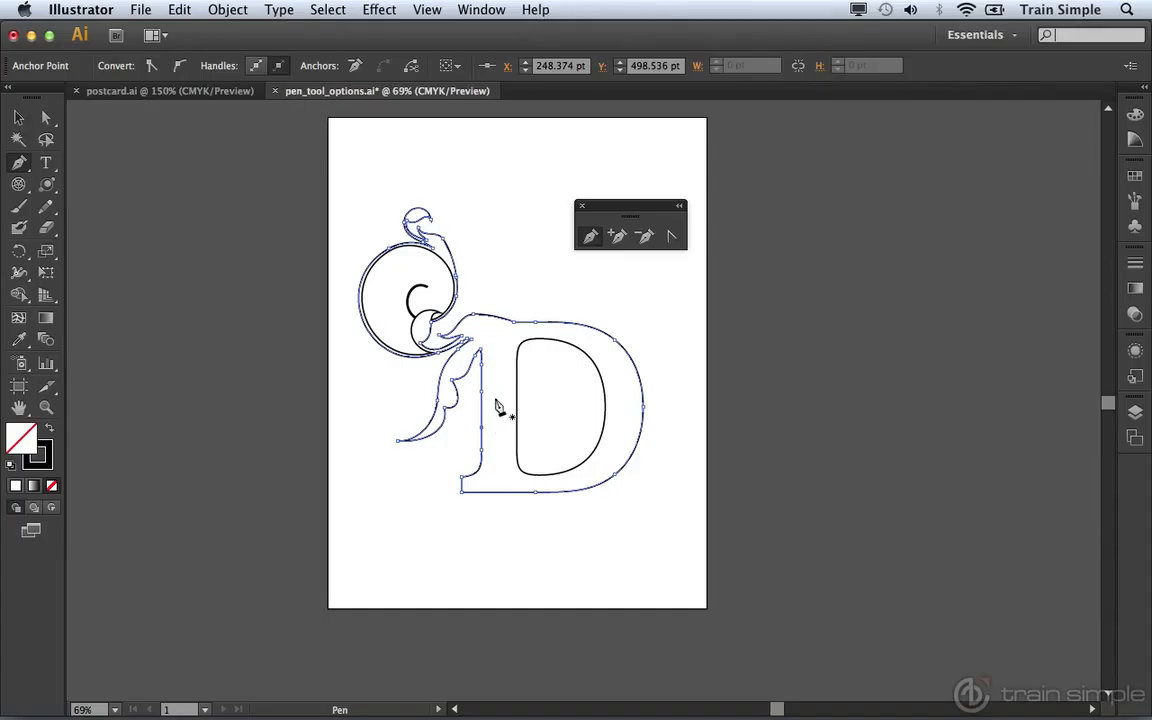
pyautogui.press('super+z')
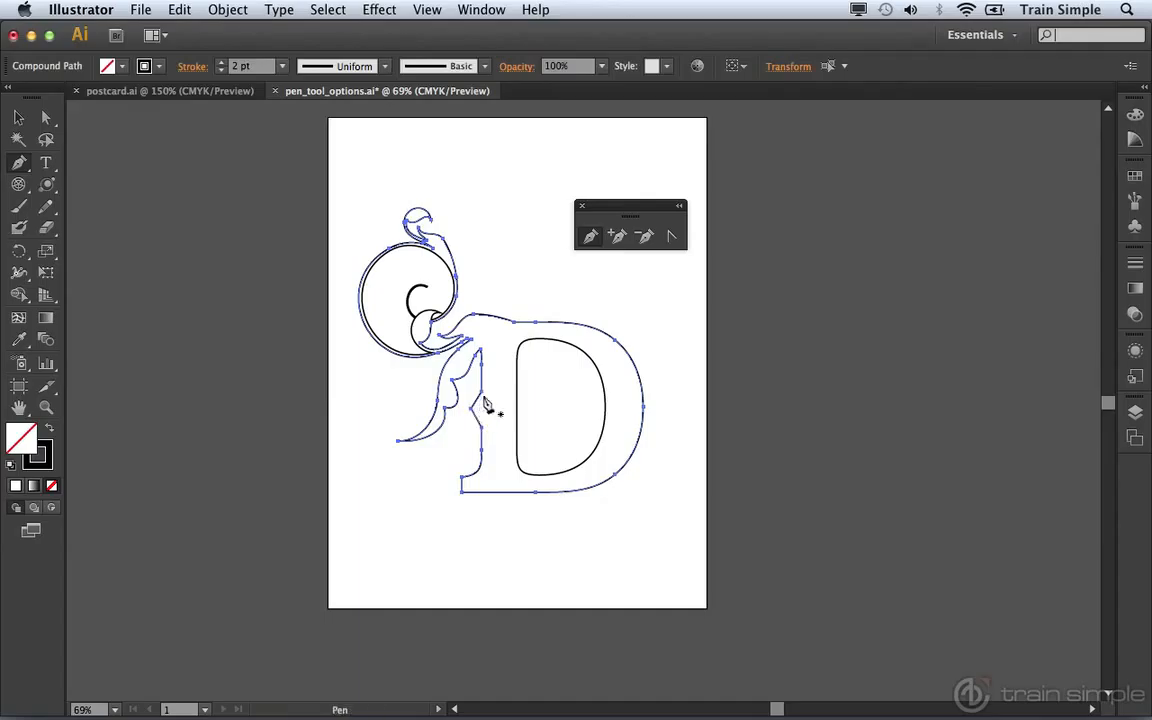
pyautogui.click(476, 420)
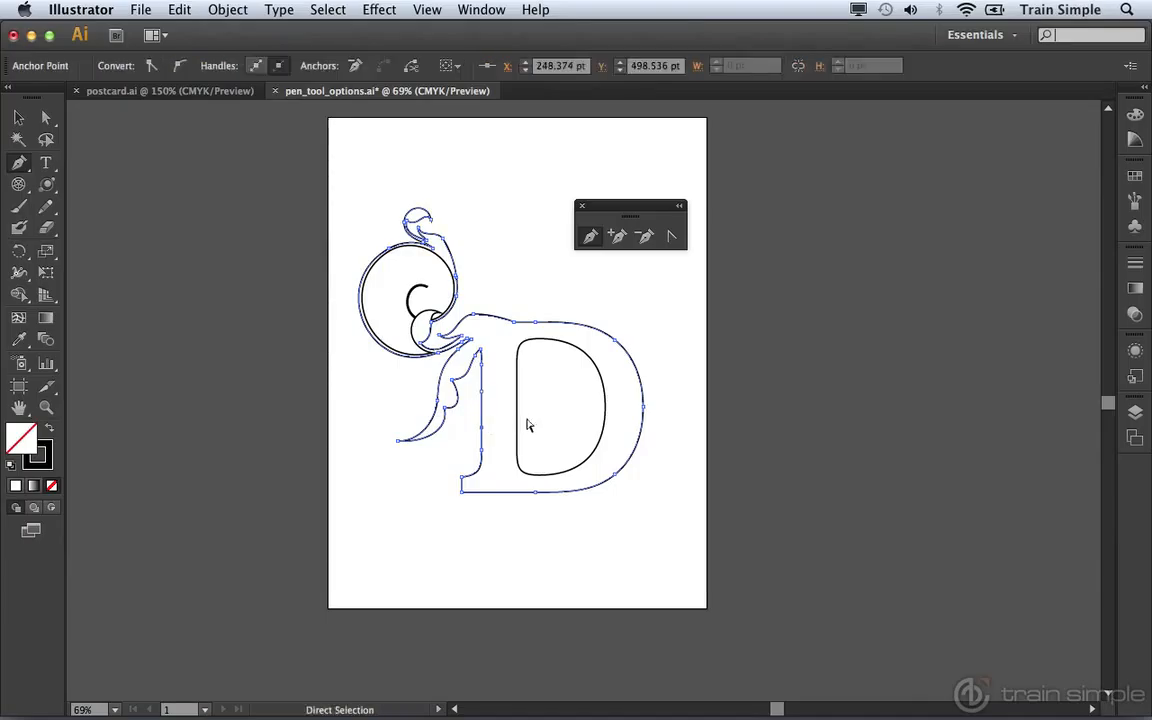
pyautogui.press('super+z')
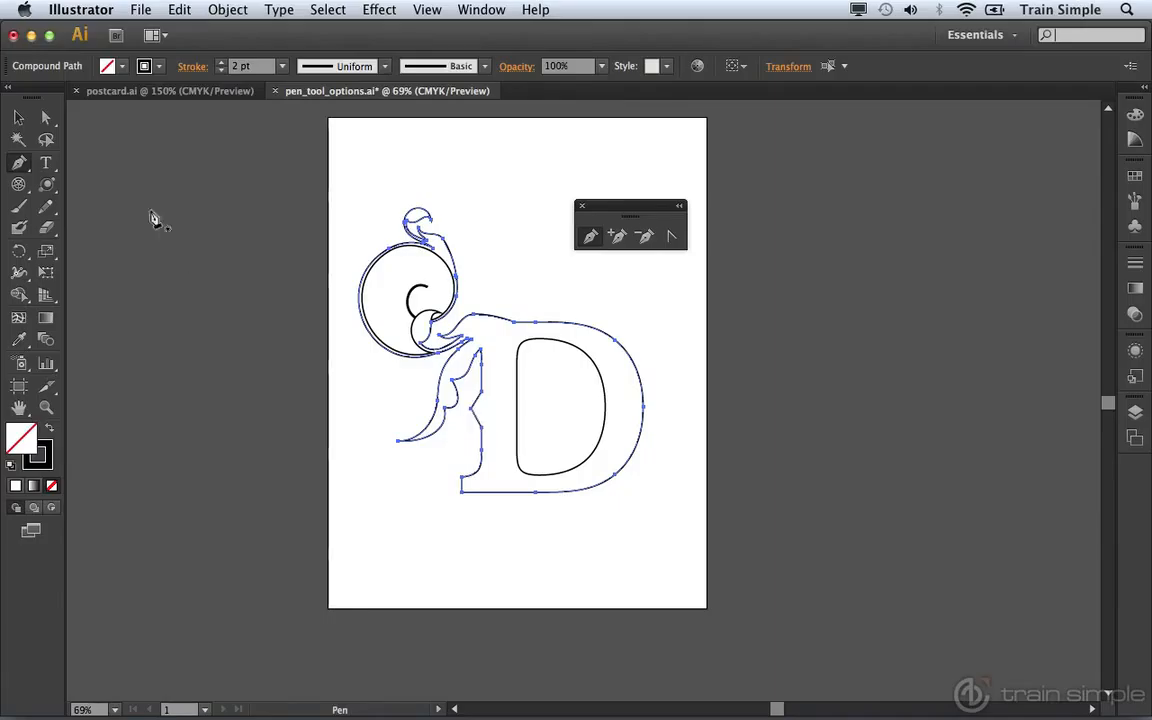
# Try deleting the stem notch's middle anchor point after picking it with Direct Selection, and undo the deletion
pyautogui.click(45, 117)
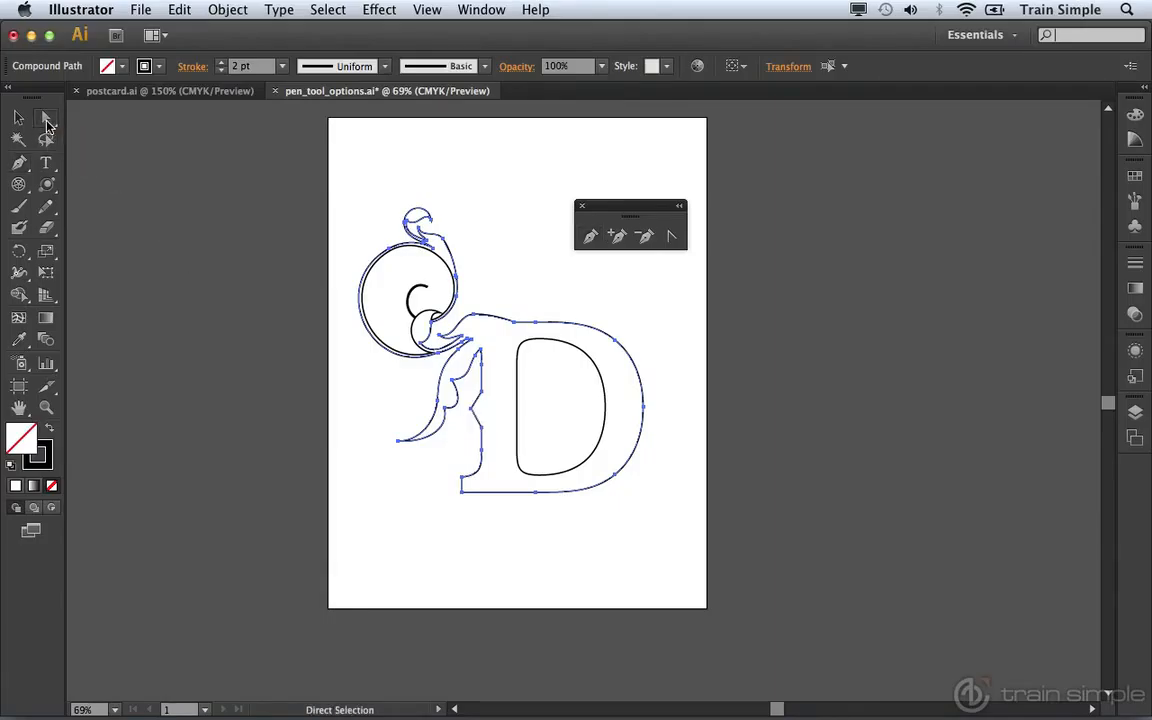
pyautogui.click(473, 412)
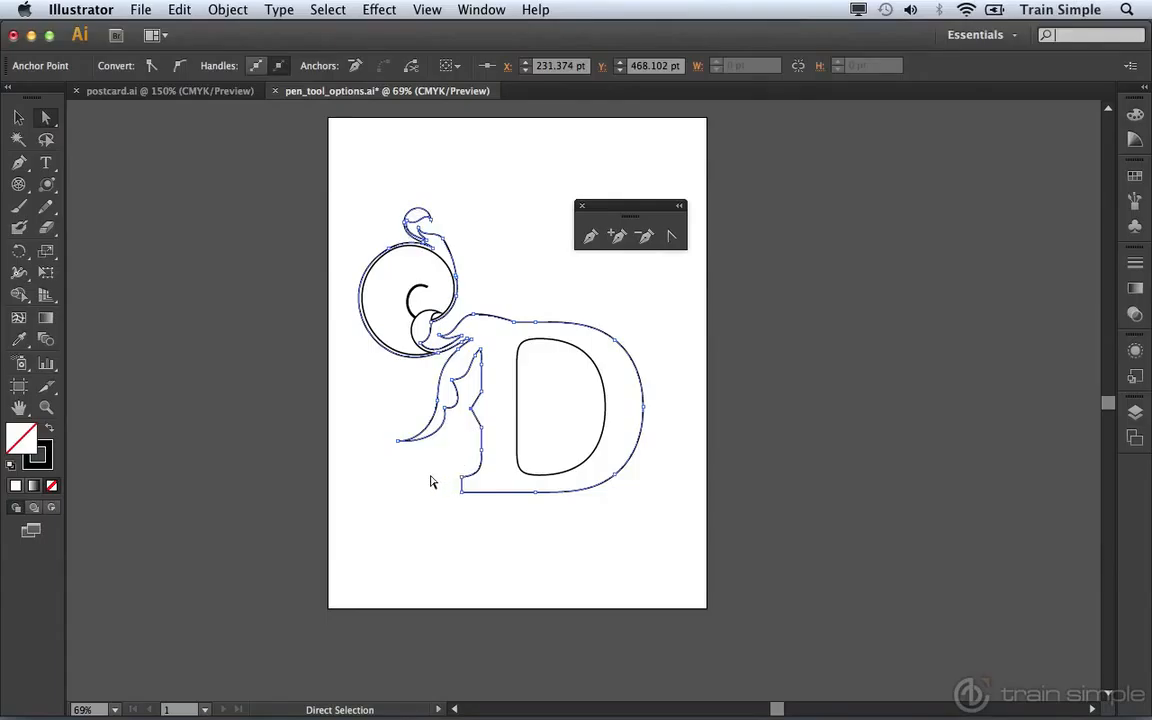
pyautogui.press('Delete')
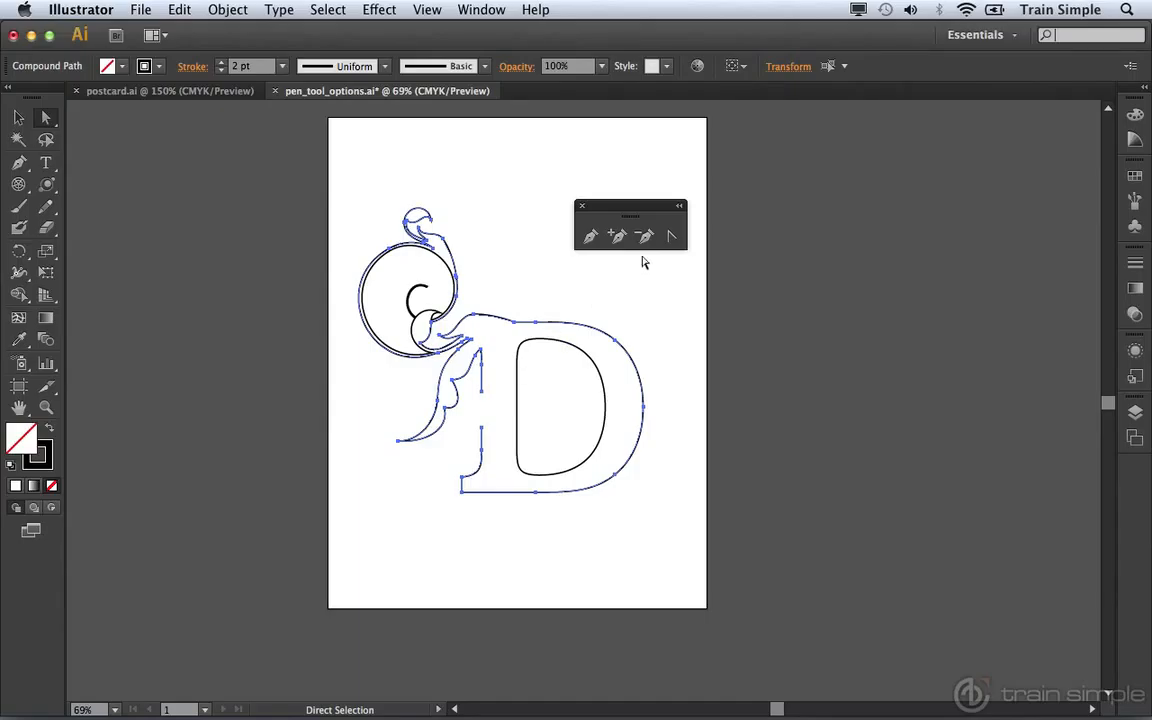
pyautogui.click(575, 338)
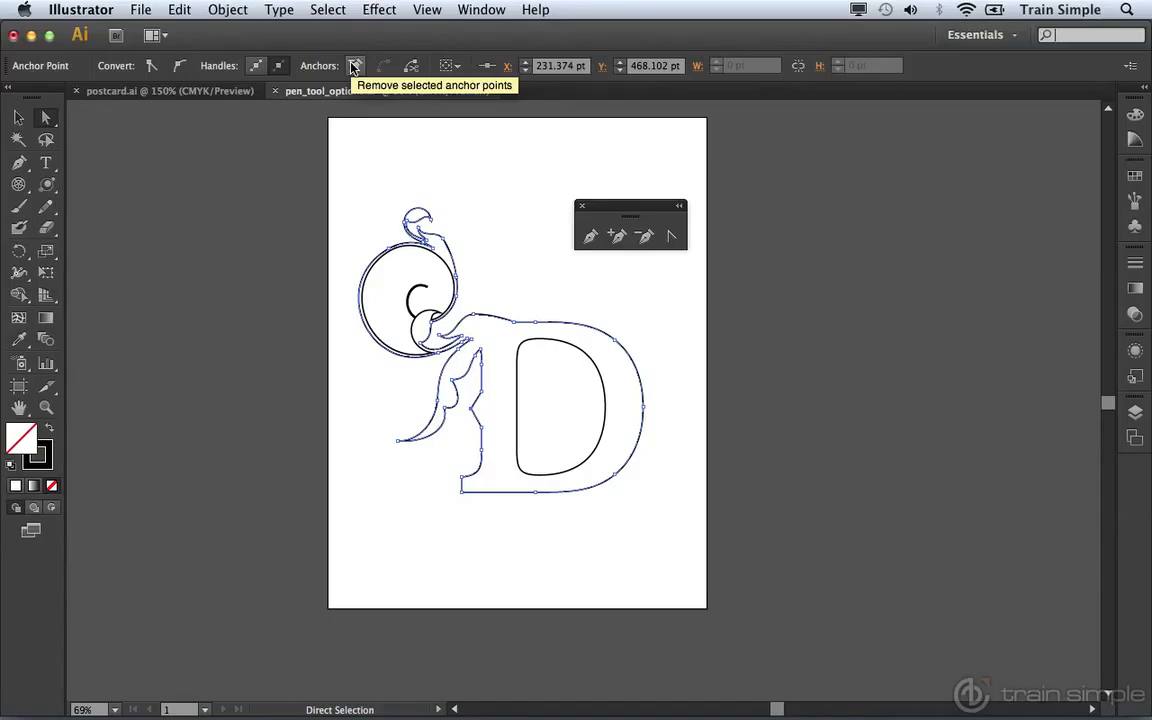
# Try cutting the path at the stem notch's middle anchor point and nudging the cut end sideways
pyautogui.click(409, 66)
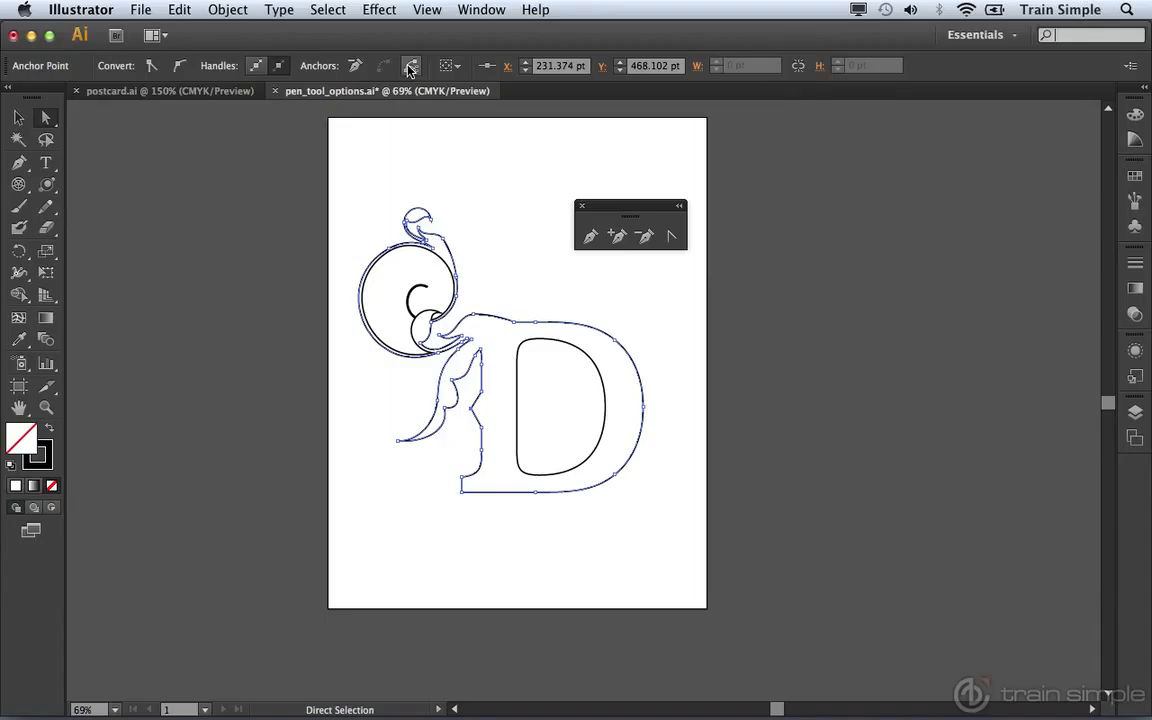
pyautogui.press('Right')
pyautogui.press('Right')
pyautogui.press('Right')
pyautogui.press('Right')
pyautogui.press('Right')
pyautogui.press('Right')
pyautogui.press('Right')
pyautogui.press('Right')
pyautogui.press('Right')
pyautogui.press('Right')
pyautogui.press('Right')
pyautogui.press('Right')
pyautogui.press('Right')
pyautogui.press('Right')
pyautogui.press('Right')
pyautogui.press('Right')
pyautogui.press('Right')
pyautogui.press('Right')
pyautogui.press('Right')
pyautogui.press('Right')
pyautogui.press('Right')
pyautogui.press('Right')
pyautogui.press('Right')
pyautogui.press('Right')
pyautogui.press('Right')
pyautogui.press('Right')
pyautogui.press('Left')
pyautogui.press('Left')
pyautogui.press('Left')
pyautogui.hotkey('shift', 'Left')
pyautogui.hotkey('shift', 'Left')
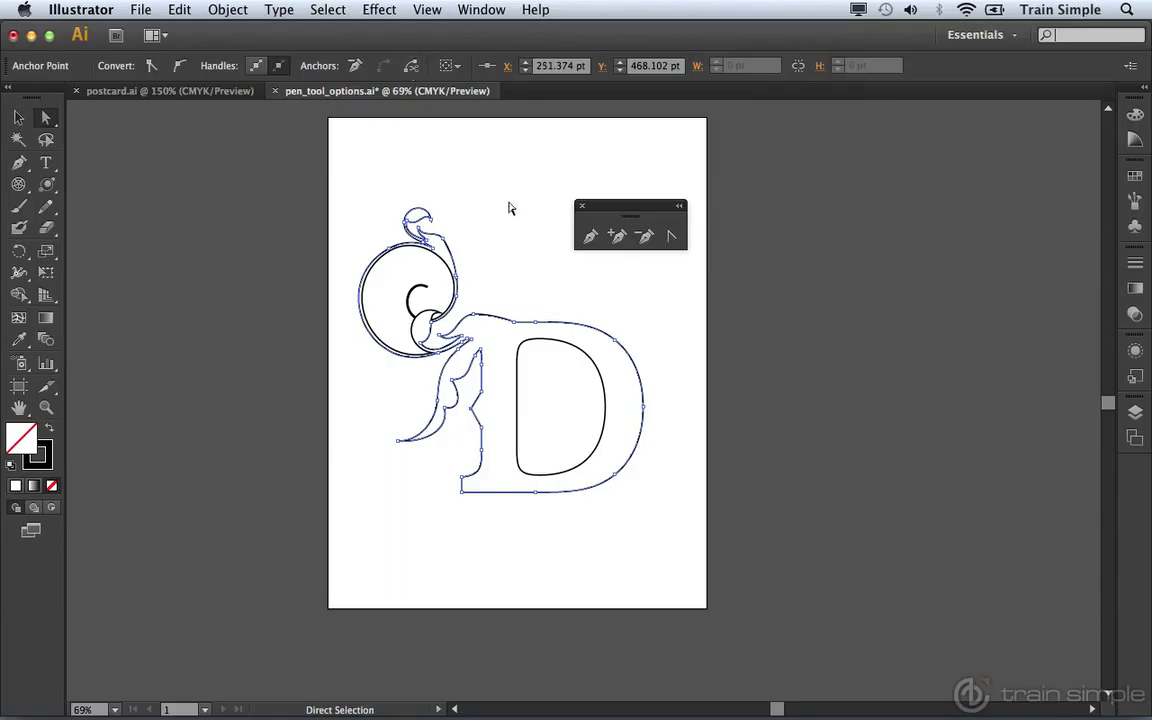
# Convert the D's upper-right curve anchor to a corner with Convert Anchor Point, and pull new handles out of it to restore a smooth curve
pyautogui.click(672, 238)
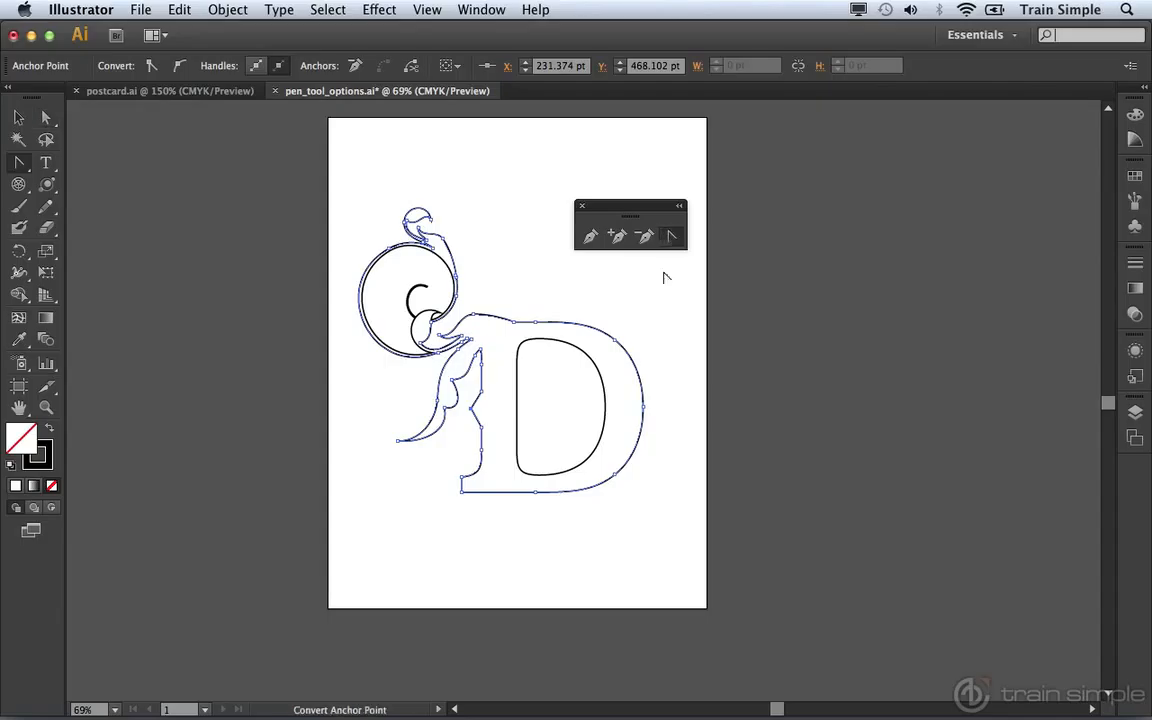
pyautogui.click(614, 341)
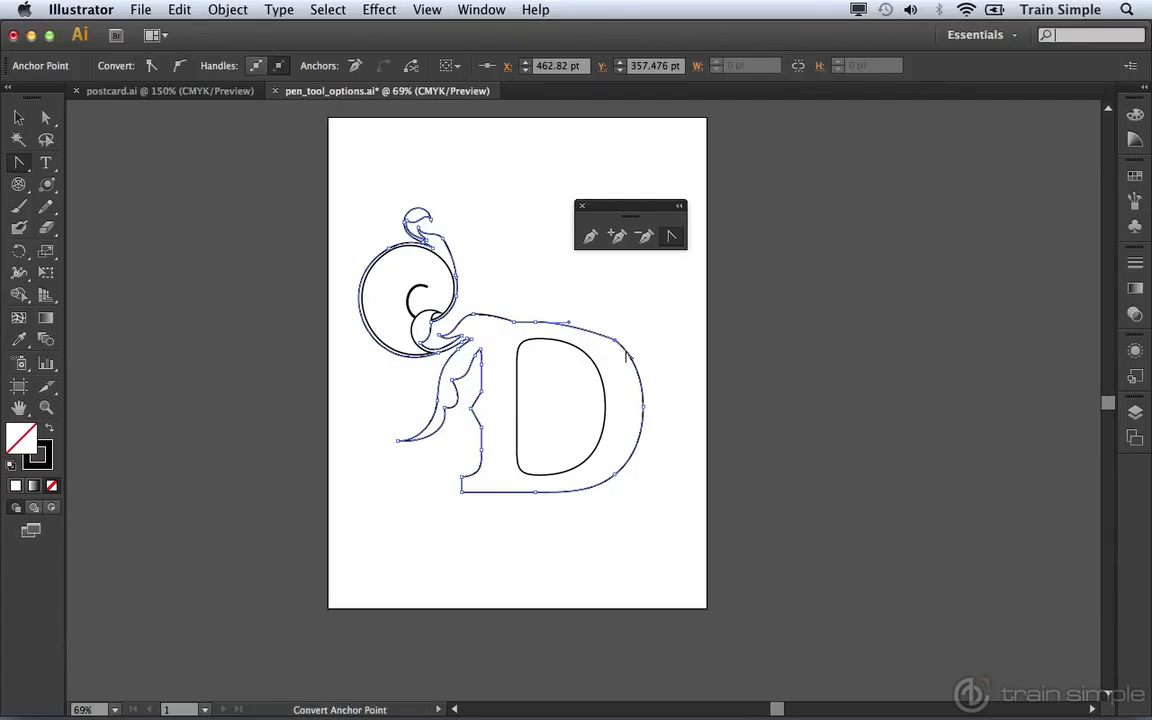
pyautogui.keyDown('super'); pyautogui.click(617, 338); pyautogui.keyUp('super')
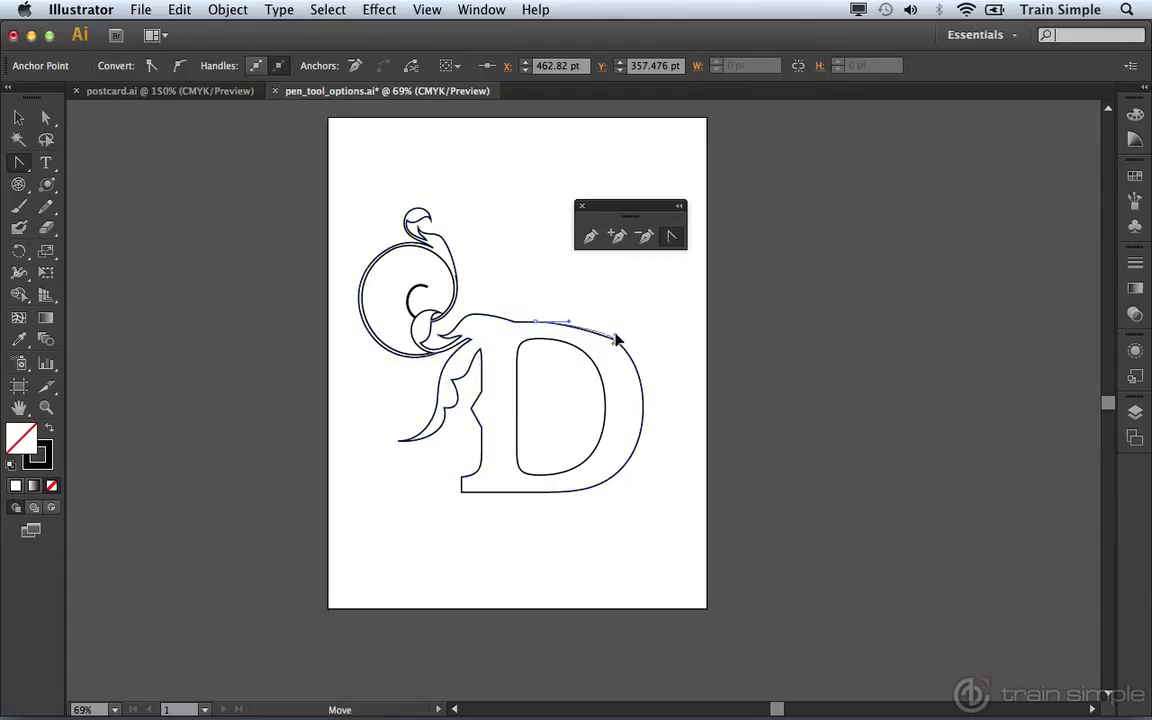
pyautogui.moveTo(625, 323); pyautogui.dragTo(594, 328)
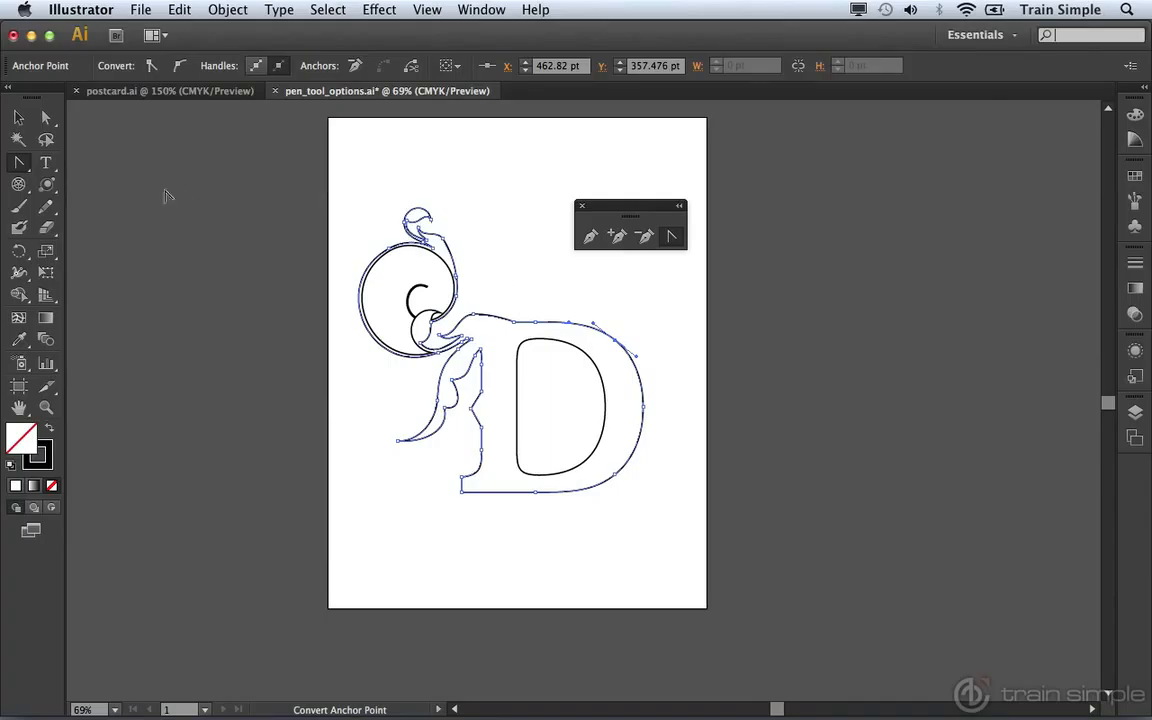
# Select the anchor points along the D's outer right curve with Direct Selection and show handles for multiple selected anchors
pyautogui.click(47, 120)
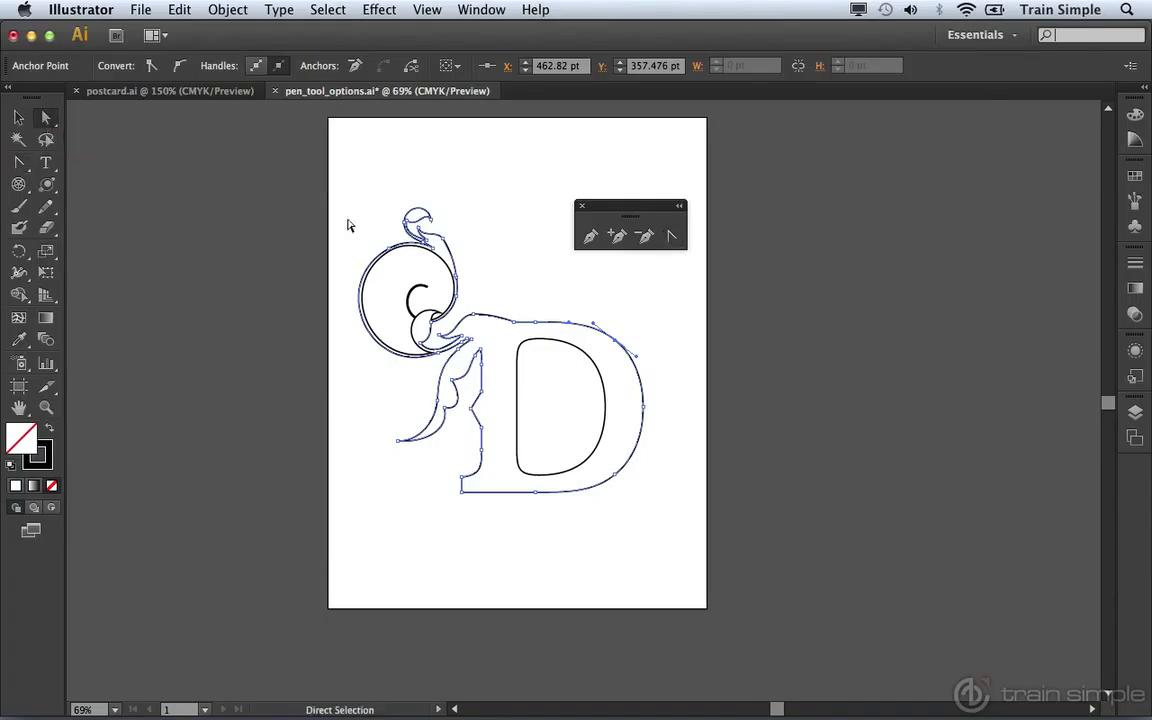
pyautogui.click(644, 410)
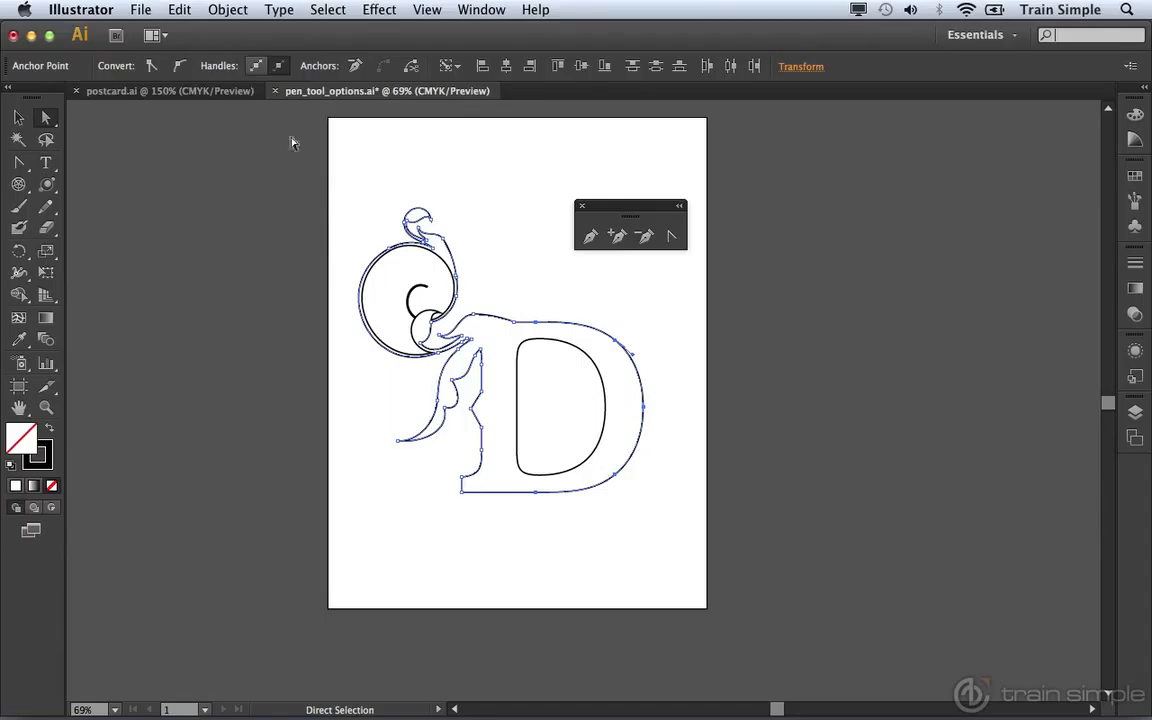
pyautogui.click(255, 67)
pyautogui.click(255, 67)
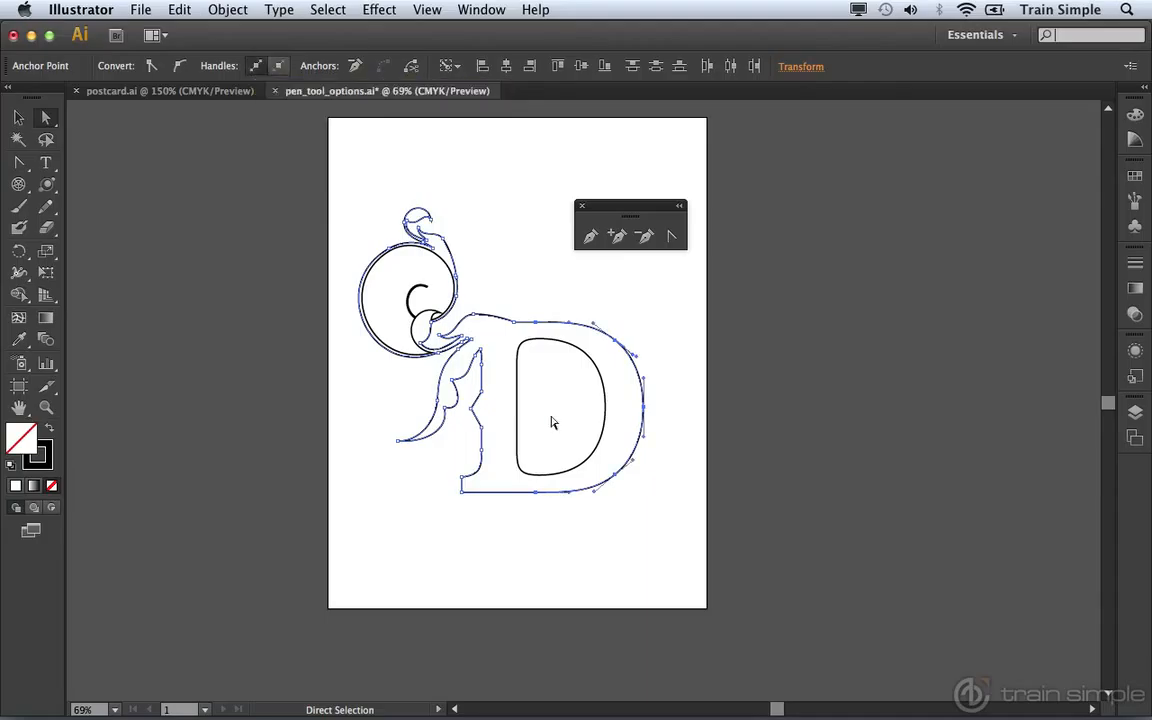